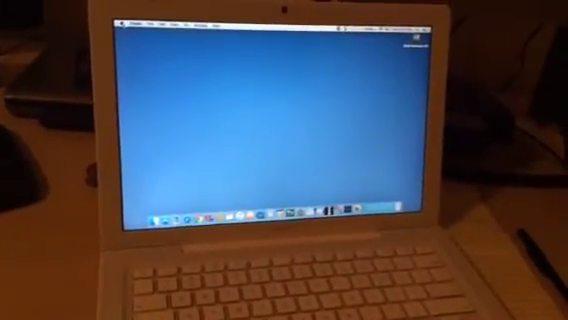
- View the installed memory details, then start entering youtube.com in Safari's address bar
{"action": "left_click", "coordinate": [172, 27]}
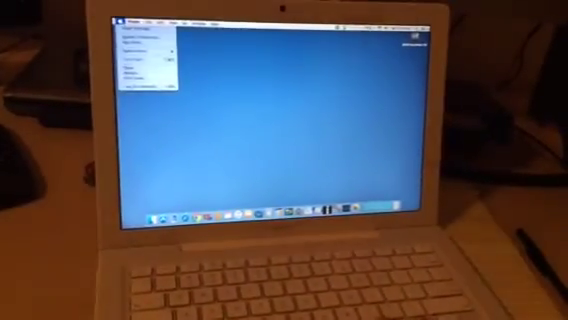
{"action": "key", "text": "Escape"}
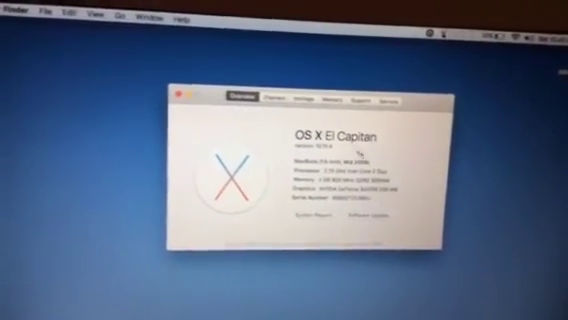
{"action": "left_click", "coordinate": [332, 99]}
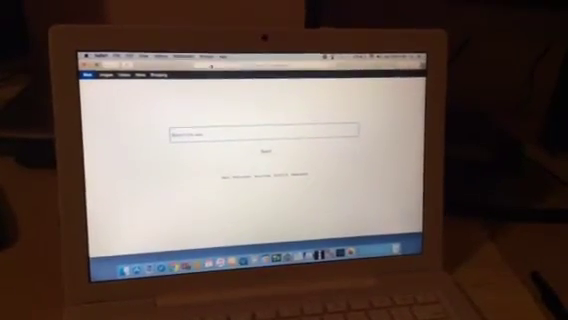
{"action": "left_click", "coordinate": [260, 62]}
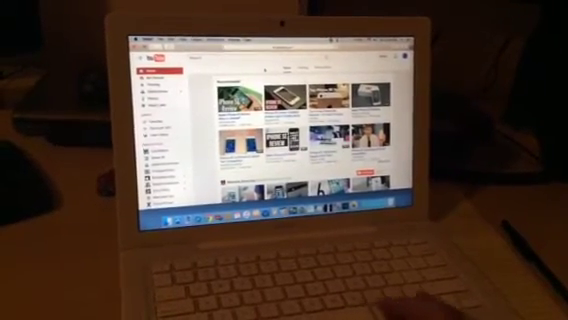
{"action": "scroll", "coordinate": [300, 130], "scroll_direction": "down", "scroll_amount": 5}
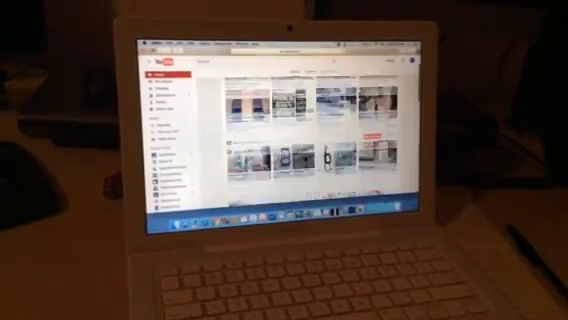
{"action": "scroll", "coordinate": [300, 130], "scroll_direction": "down", "scroll_amount": 3}
{"action": "scroll", "coordinate": [300, 130], "scroll_direction": "down", "scroll_amount": 3}
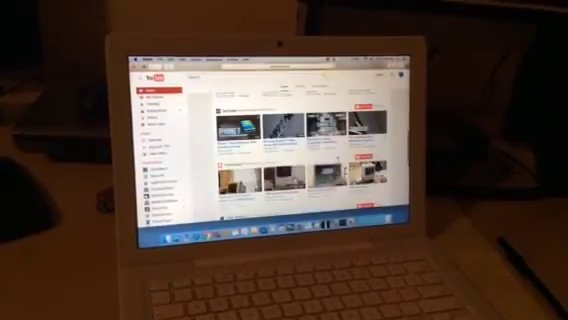